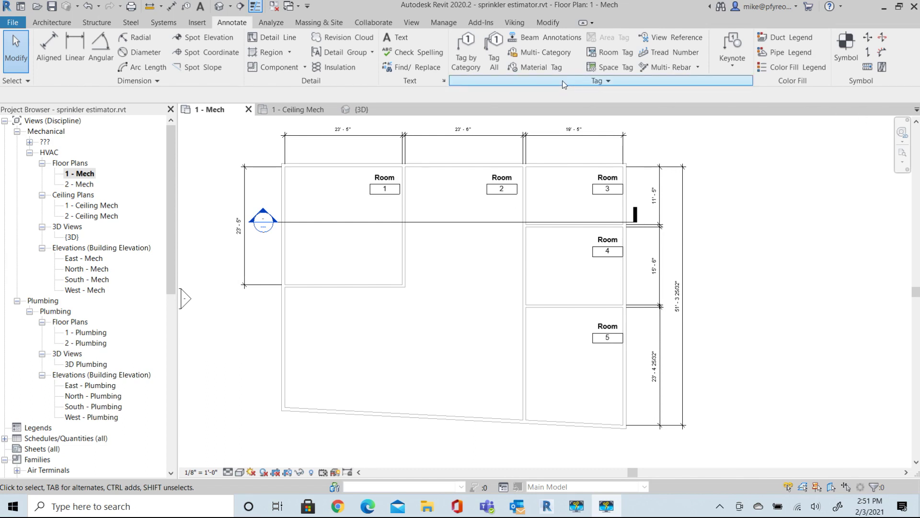
Switch to the Viking ribbon tab and expand the sprinkler utilities list
{"action": "left_click", "coordinate": [516, 23]}
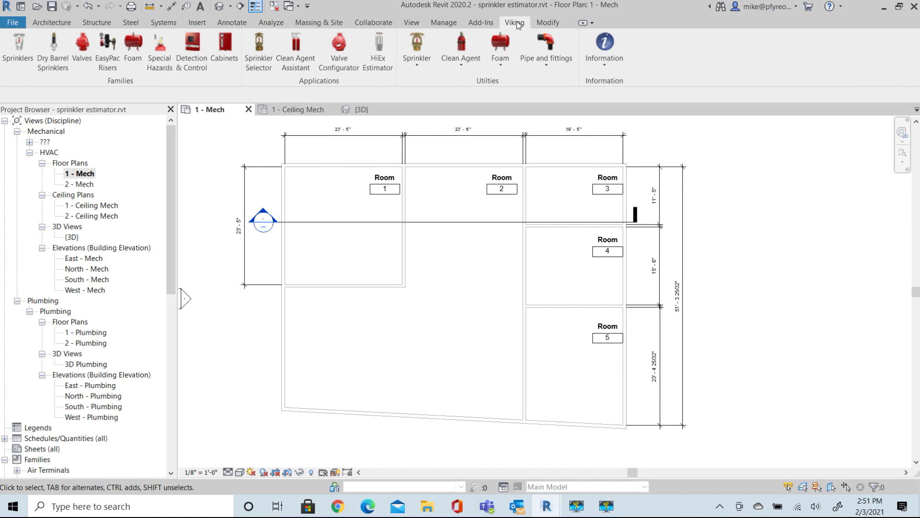
{"action": "left_click", "coordinate": [422, 50]}
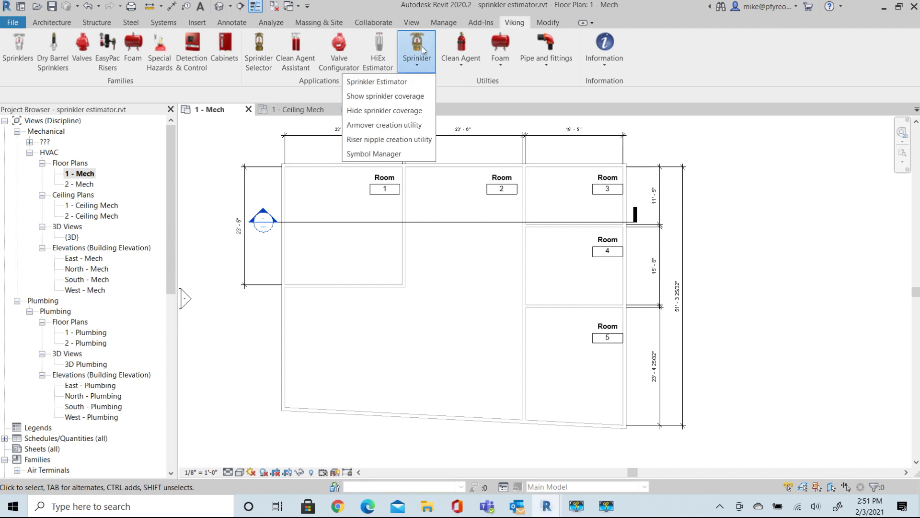
{"action": "left_click", "coordinate": [384, 83]}
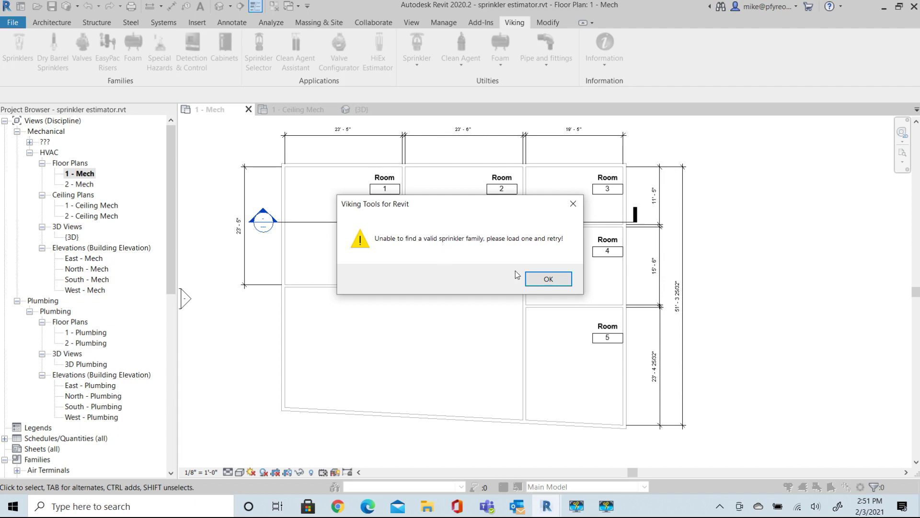
{"action": "left_click", "coordinate": [550, 280]}
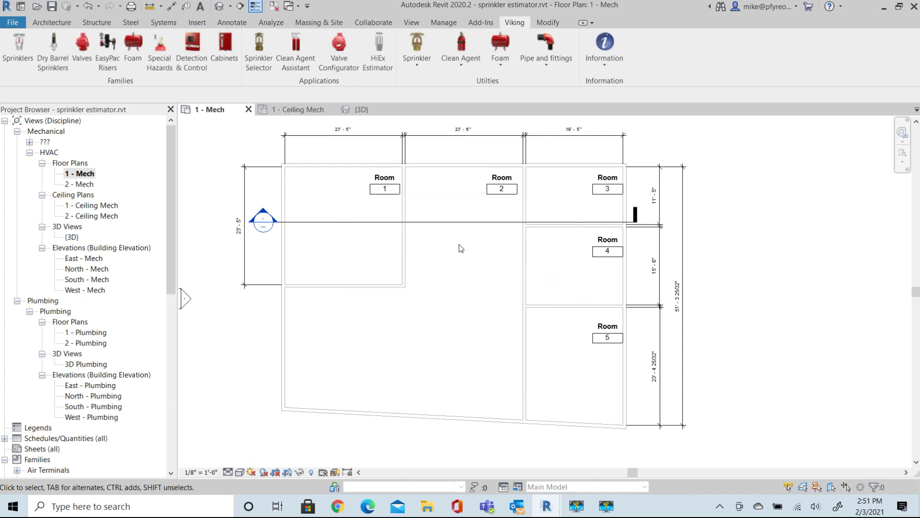
{"action": "left_click", "coordinate": [20, 47]}
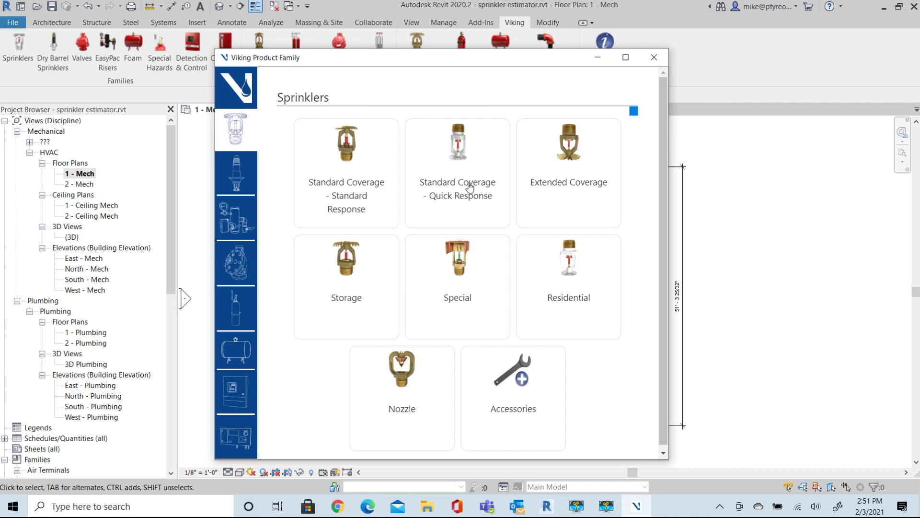
Filter Standard Coverage - Quick Response types by 'pd 155 ch' and load the VK3021 - 19929FB chrome pendent
{"action": "left_click", "coordinate": [473, 186]}
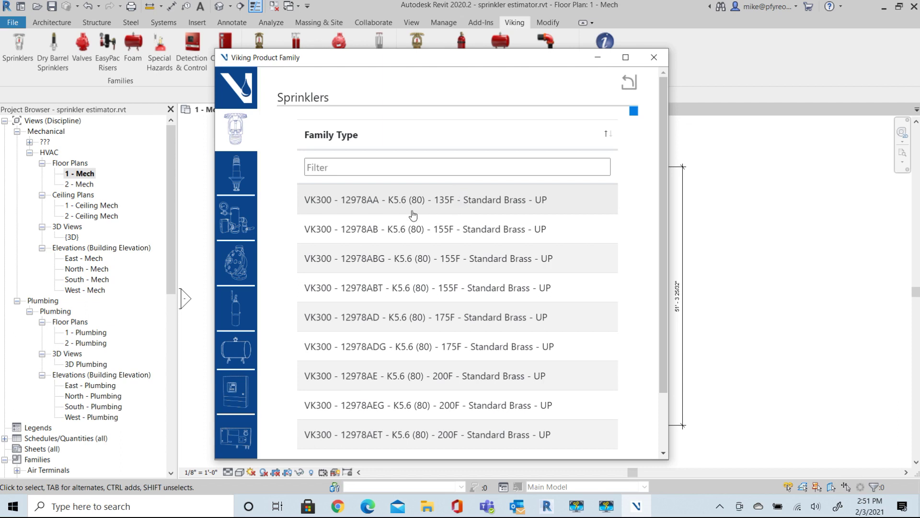
{"action": "left_click", "coordinate": [400, 166]}
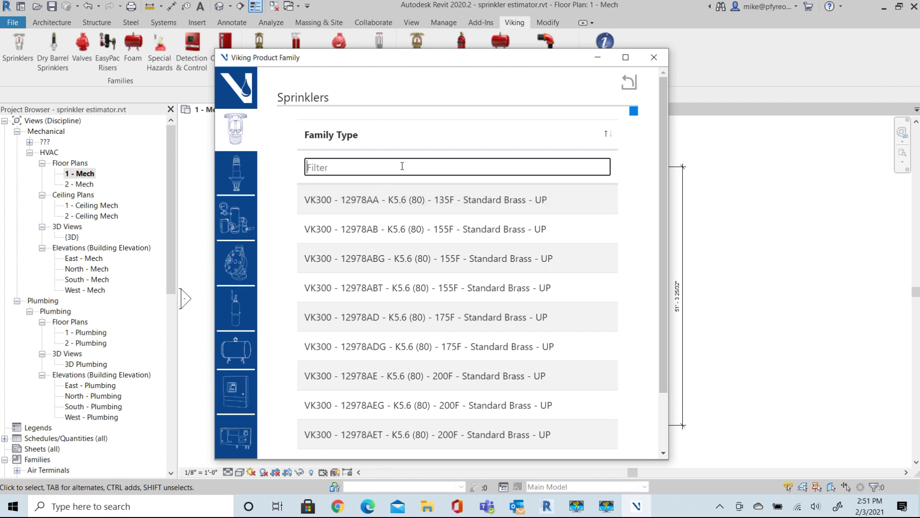
{"action": "type", "text": "pd"}
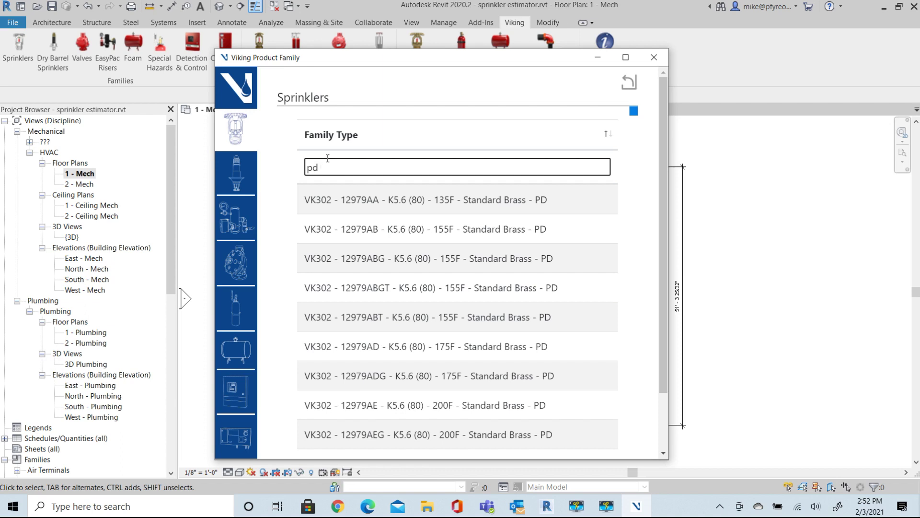
{"action": "type", "text": "155"}
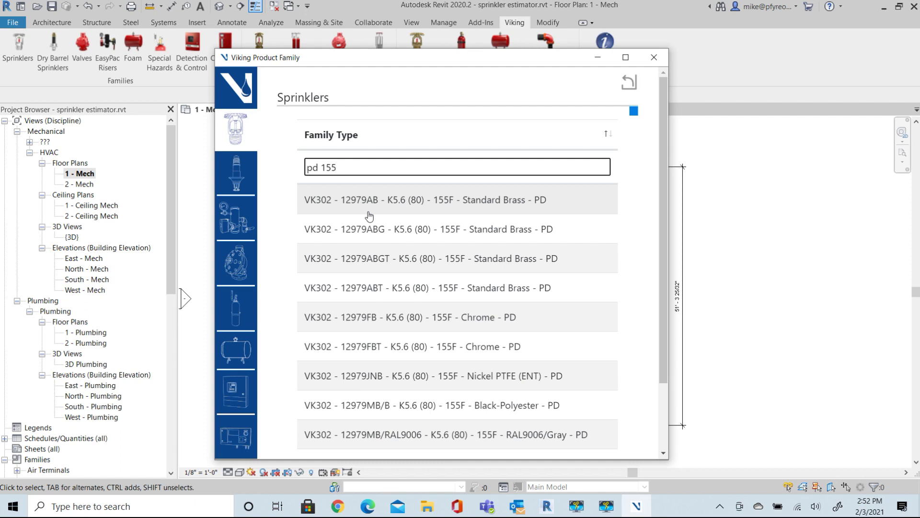
{"action": "type", "text": " ch"}
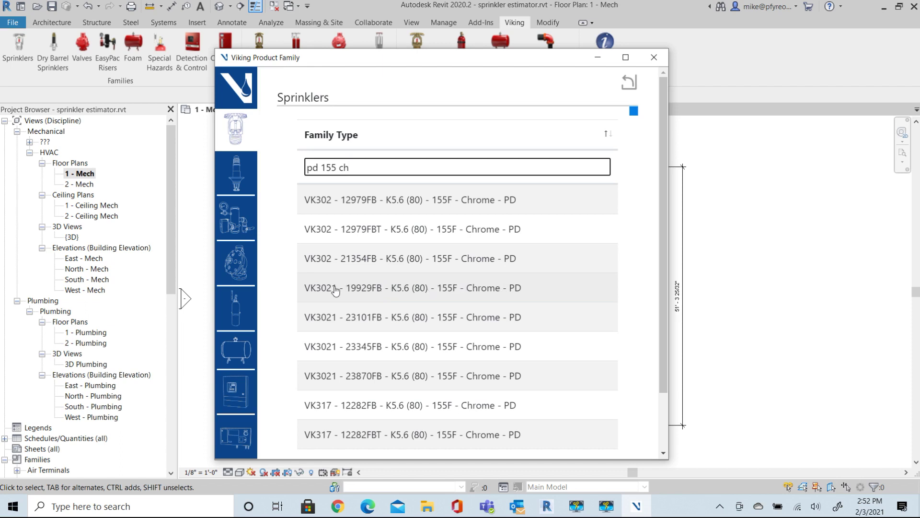
{"action": "left_click", "coordinate": [378, 289]}
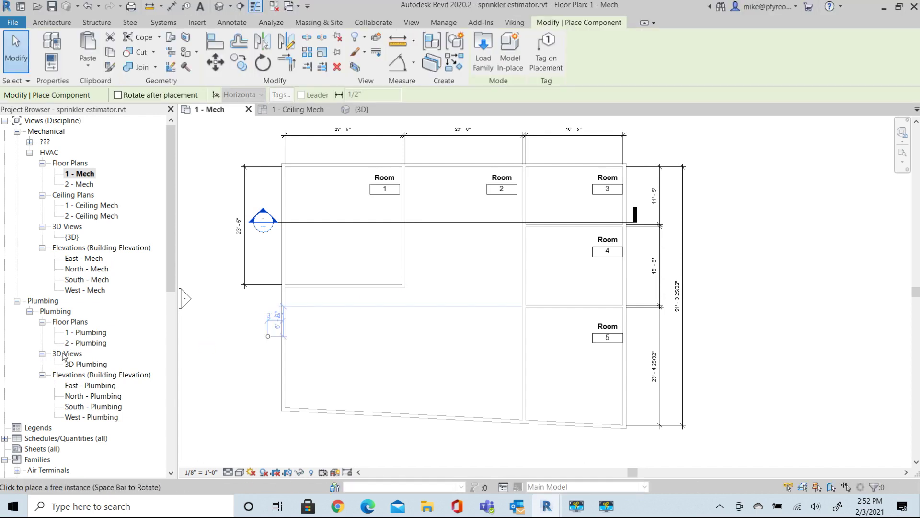
Exit sprinkler placement and expand Families > Sprinklers to reveal the VK3021 - 19929FB type
{"action": "scroll", "coordinate": [62, 355], "scroll_direction": "down", "scroll_amount": 12}
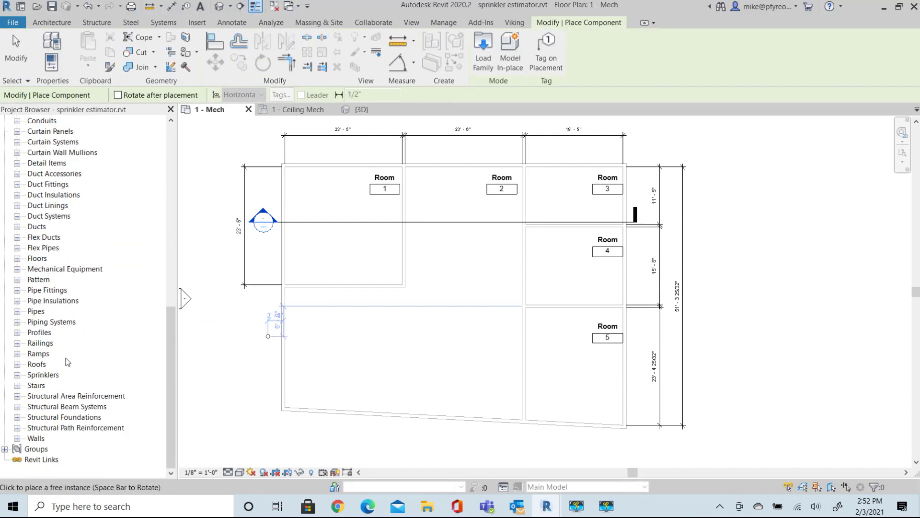
{"action": "left_click", "coordinate": [17, 374]}
{"action": "key", "text": "Escape"}
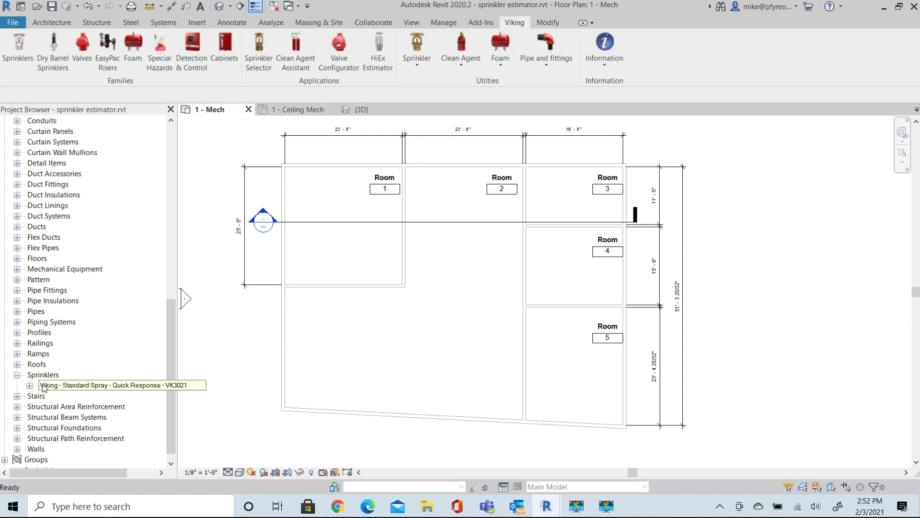
{"action": "double_click", "coordinate": [44, 387]}
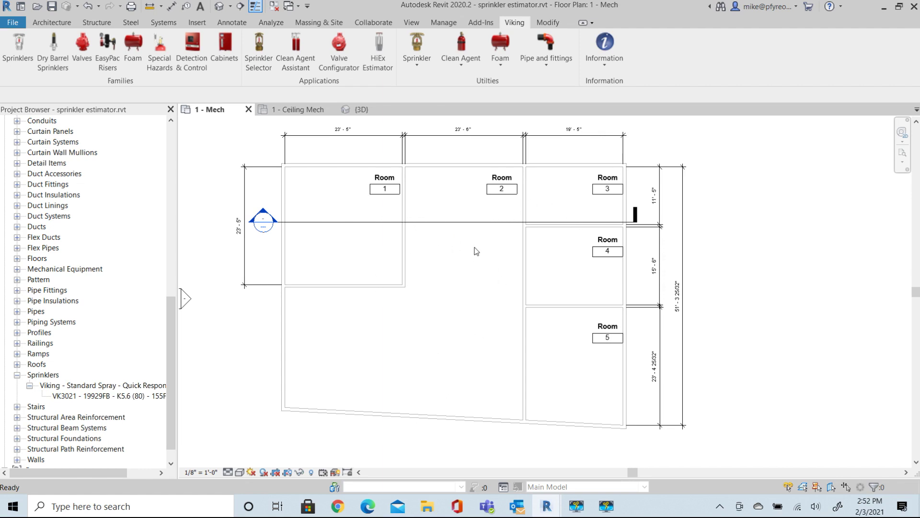
Launch the Sprinkler Estimator with 15 ft max spacing, 9 ft deflector height and the Viking VK3021 family
{"action": "left_click", "coordinate": [417, 50]}
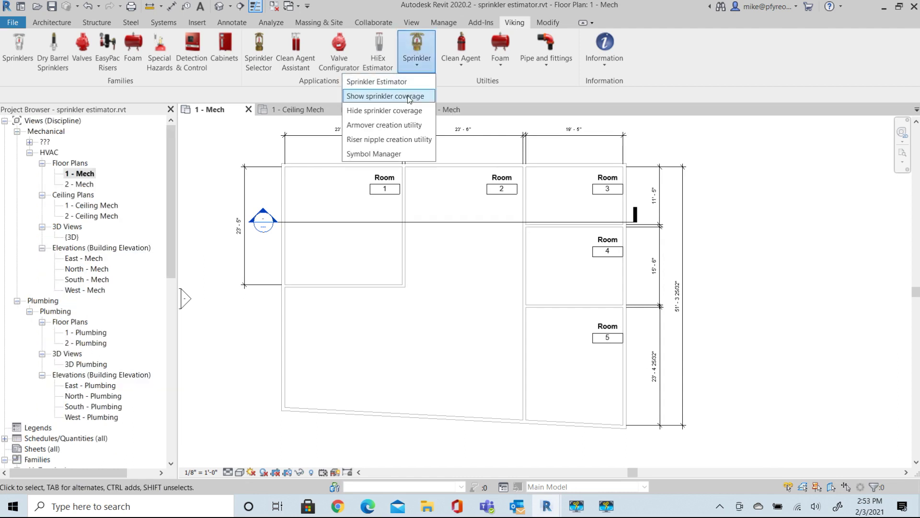
{"action": "left_click", "coordinate": [379, 78]}
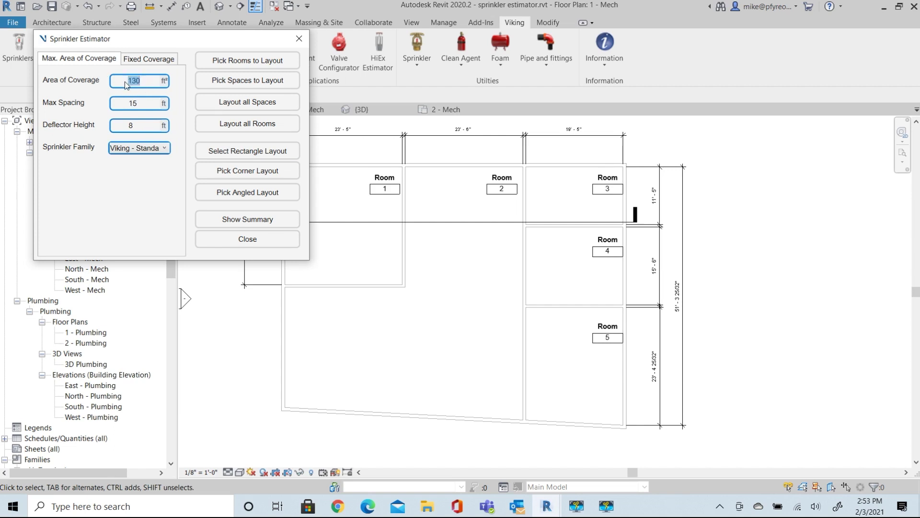
{"action": "type", "text": "5"}
{"action": "type", "text": "9"}
{"action": "left_click", "coordinate": [162, 148]}
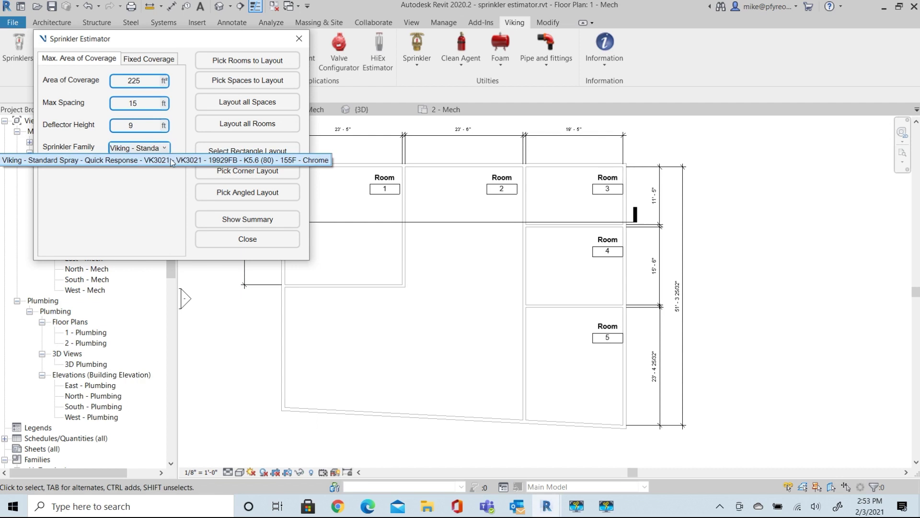
{"action": "left_click", "coordinate": [172, 162]}
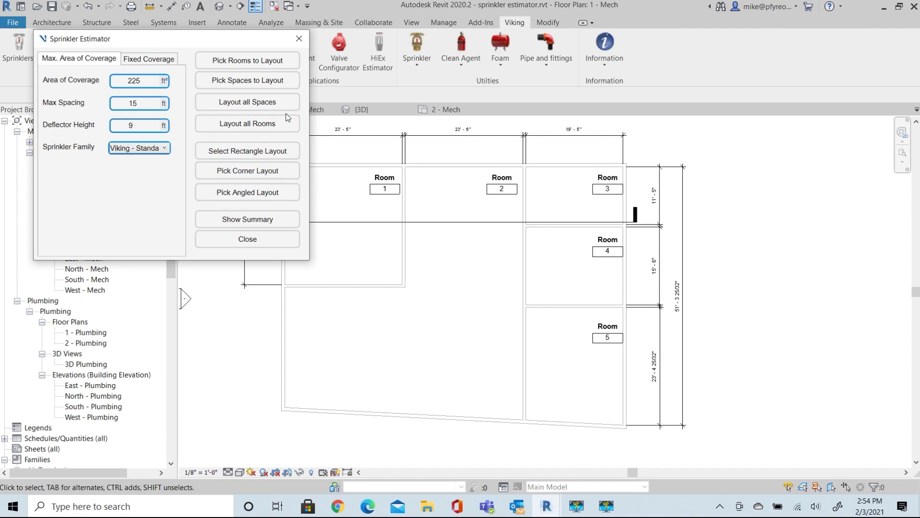
{"action": "left_click", "coordinate": [248, 61]}
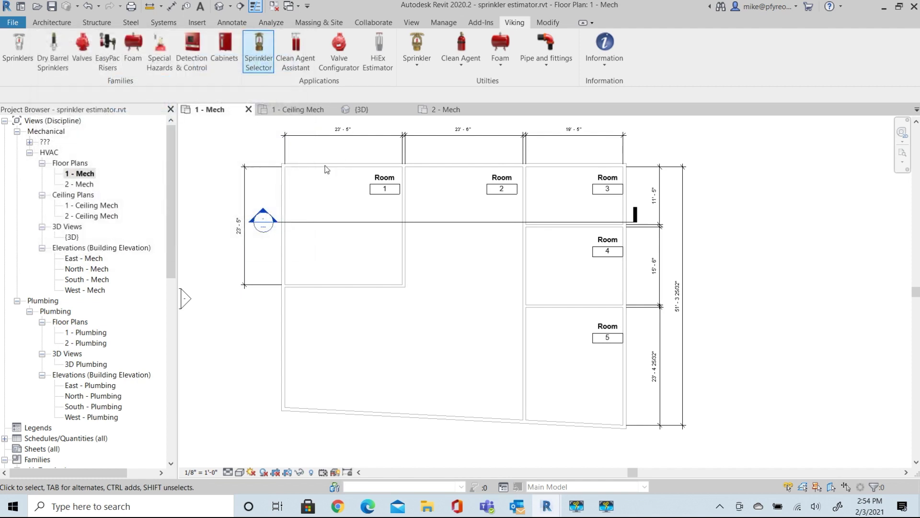
Pick Rooms 1, 3, 4 and 5, then draw and accept their sprinkler grid layout
{"action": "left_click", "coordinate": [375, 174]}
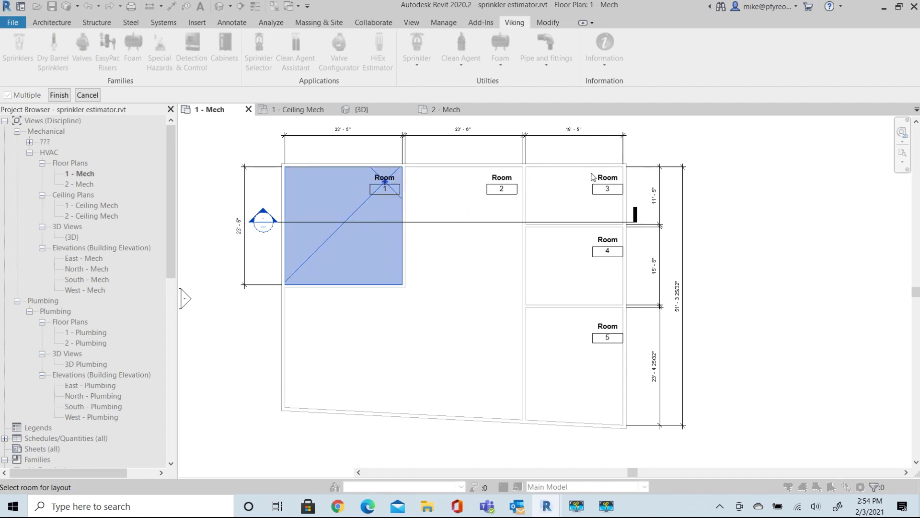
{"action": "left_click", "coordinate": [606, 181]}
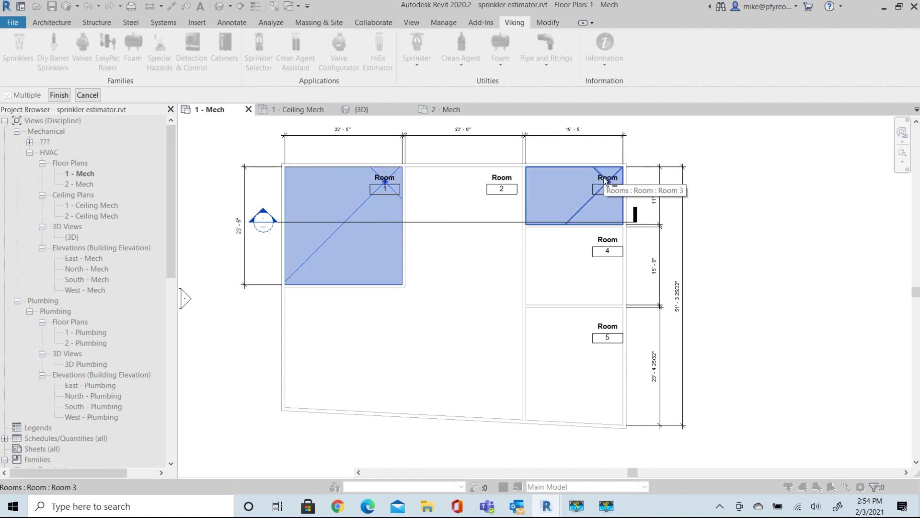
{"action": "left_click", "coordinate": [604, 242]}
{"action": "left_click", "coordinate": [602, 327]}
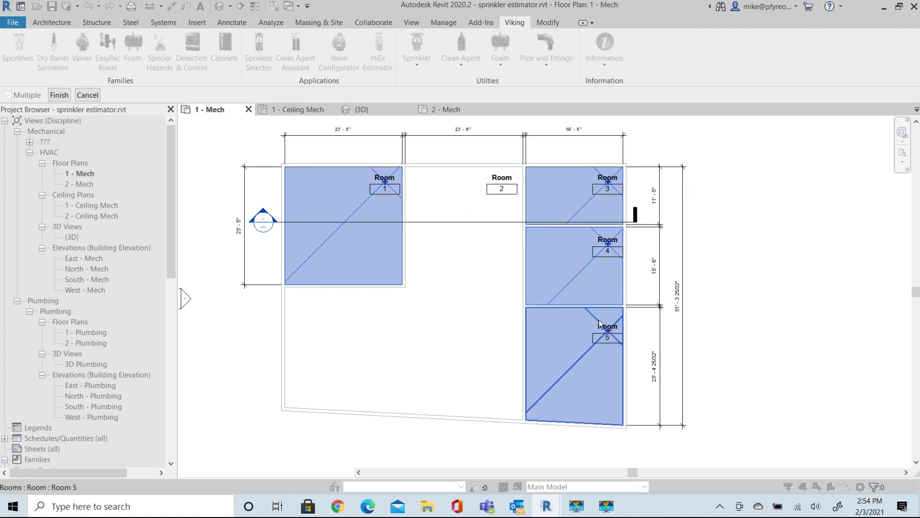
{"action": "left_click", "coordinate": [59, 94]}
{"action": "left_click", "coordinate": [182, 186]}
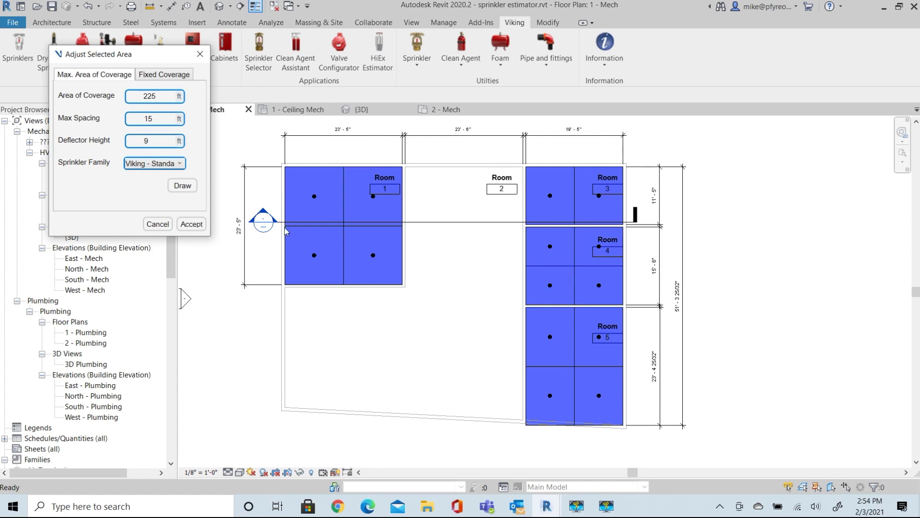
{"action": "left_click", "coordinate": [192, 226]}
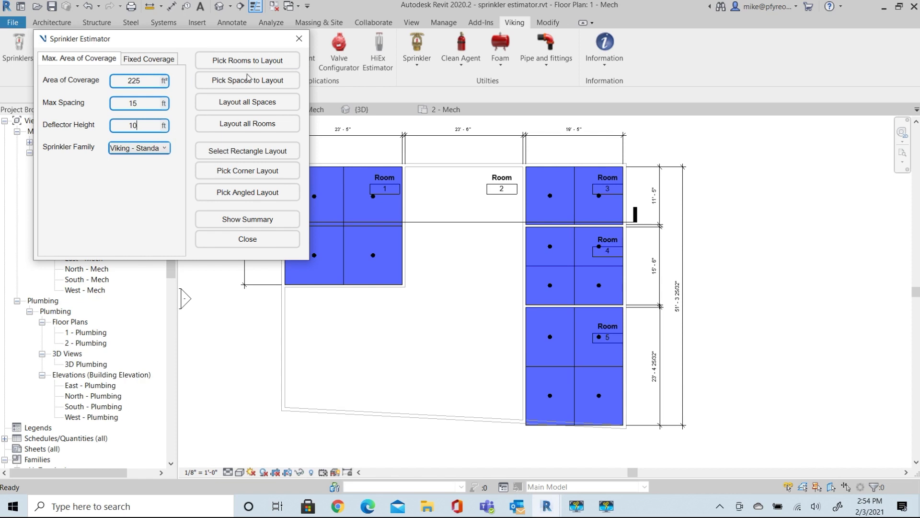
Pick Room 2 and accept its sprinkler grid layout at 10 ft deflector height
{"action": "left_click", "coordinate": [276, 61]}
{"action": "left_click", "coordinate": [493, 176]}
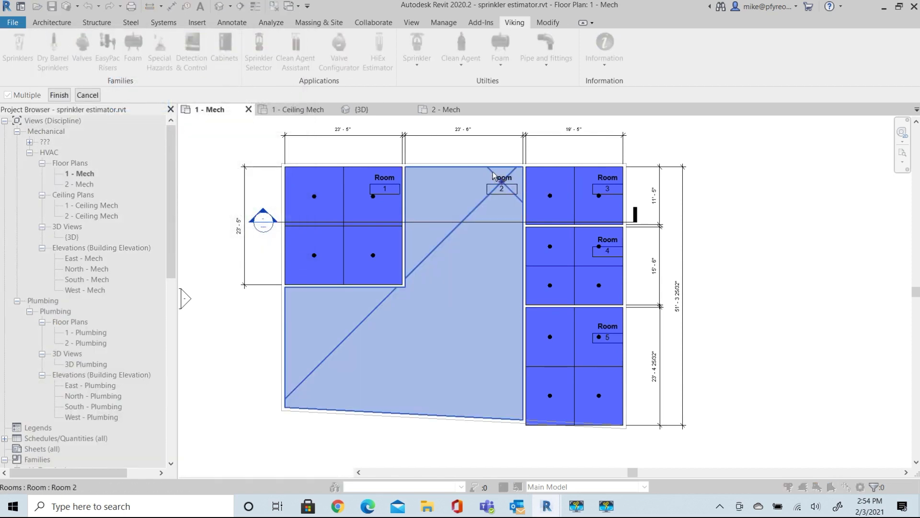
{"action": "left_click", "coordinate": [58, 95]}
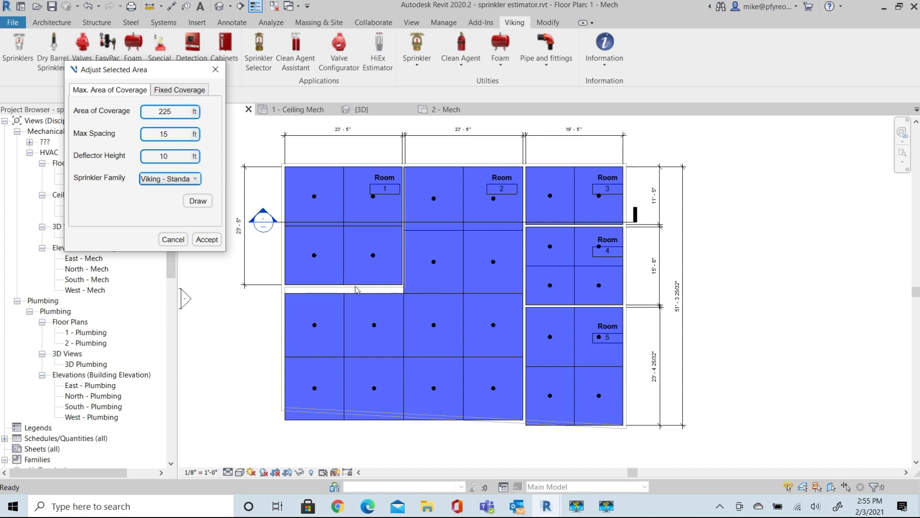
{"action": "left_click", "coordinate": [212, 239]}
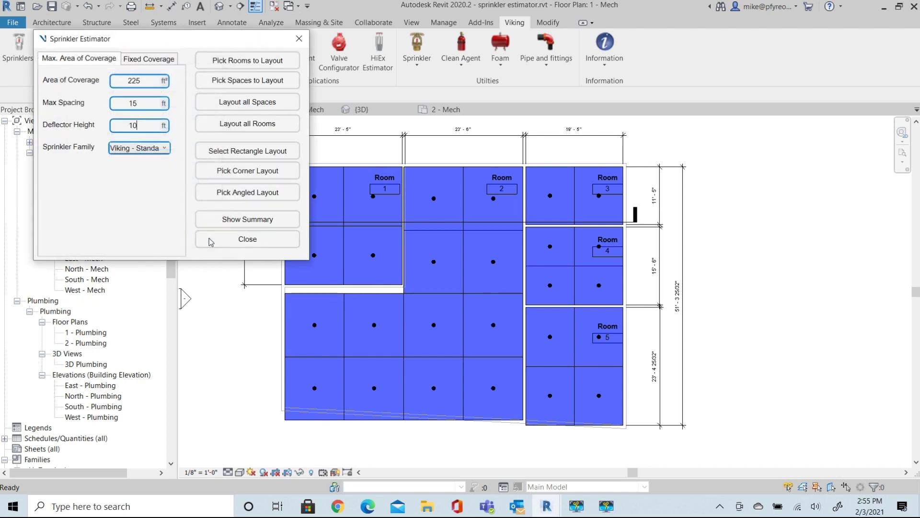
{"action": "left_click", "coordinate": [254, 221]}
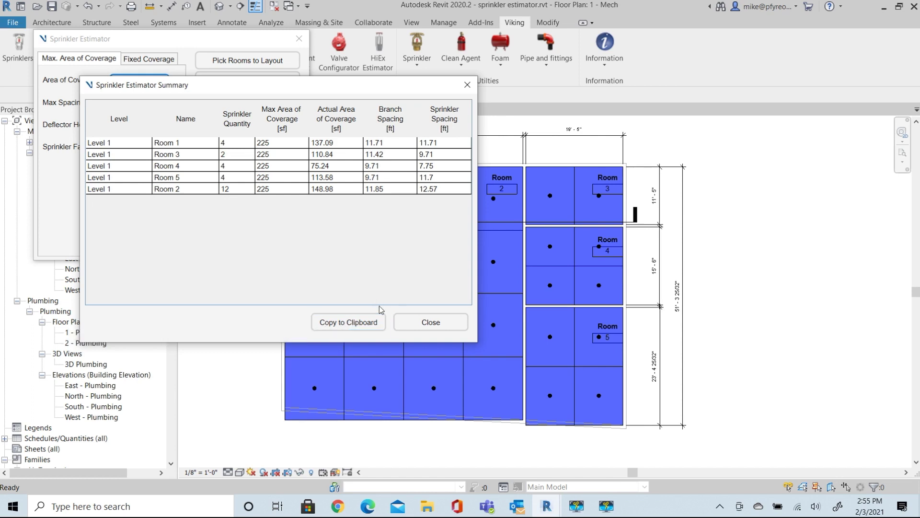
{"action": "left_click", "coordinate": [429, 324]}
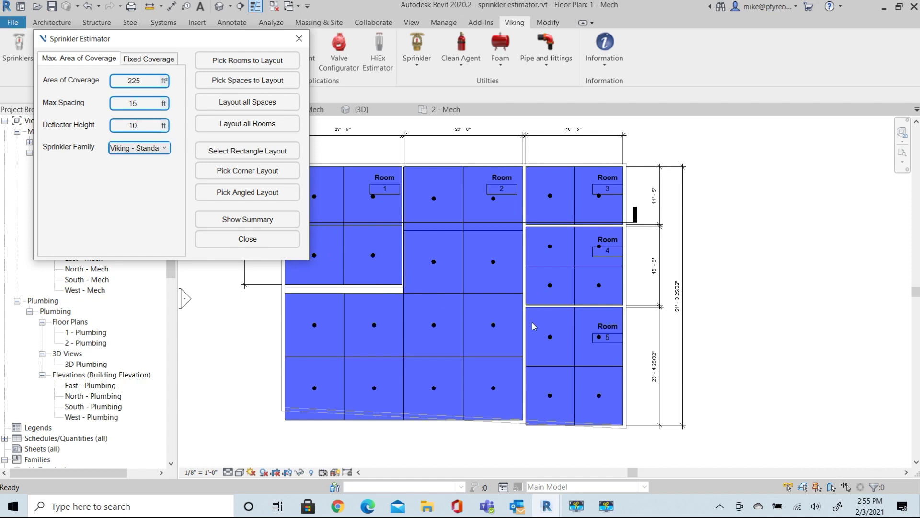
Close the Sprinkler Estimator and zoom around the 1 - Mech plan to review coverage
{"action": "left_click", "coordinate": [247, 241]}
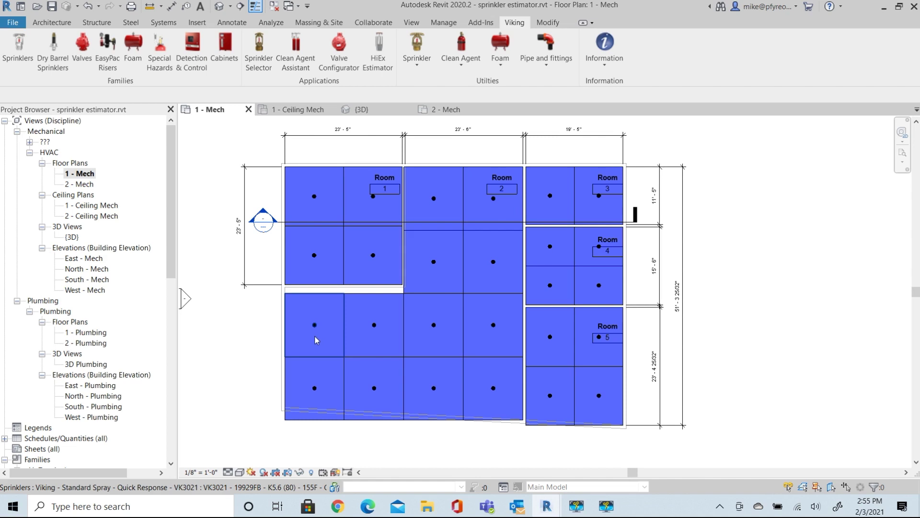
{"action": "scroll", "coordinate": [330, 330], "scroll_direction": "up", "scroll_amount": 2}
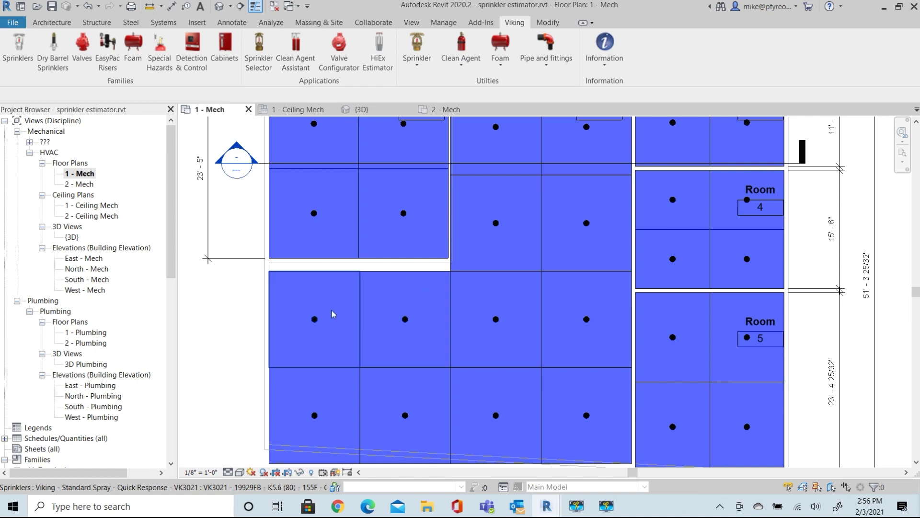
{"action": "scroll", "coordinate": [391, 318], "scroll_direction": "down", "scroll_amount": 3}
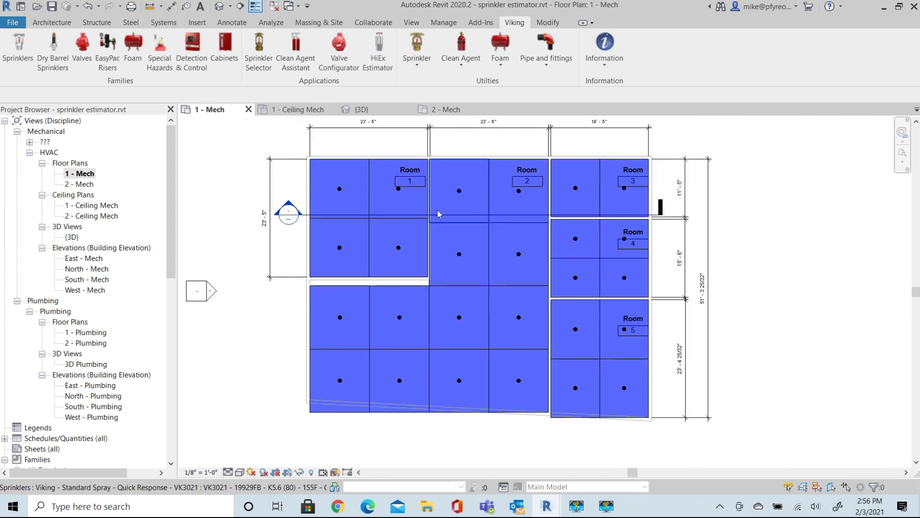
{"action": "left_click", "coordinate": [418, 67]}
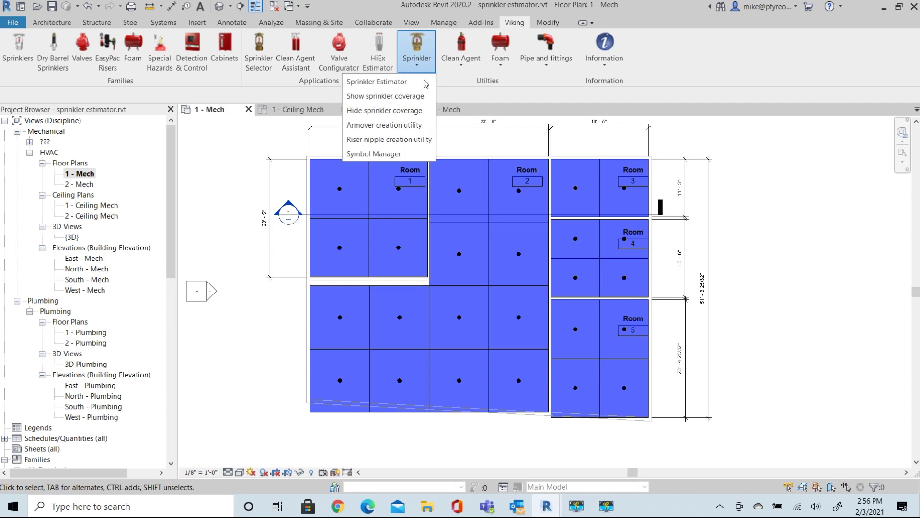
Hide the blue sprinkler coverage shading so only the heads remain visible
{"action": "left_click", "coordinate": [388, 111]}
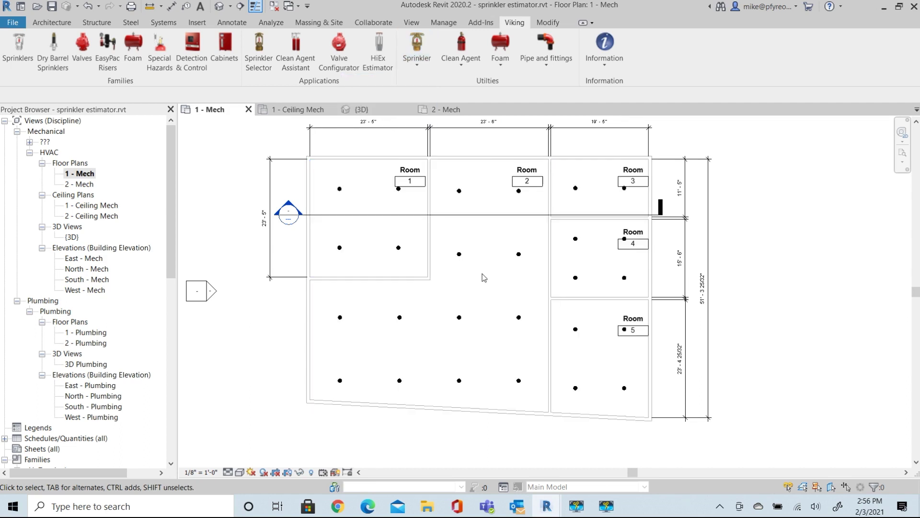